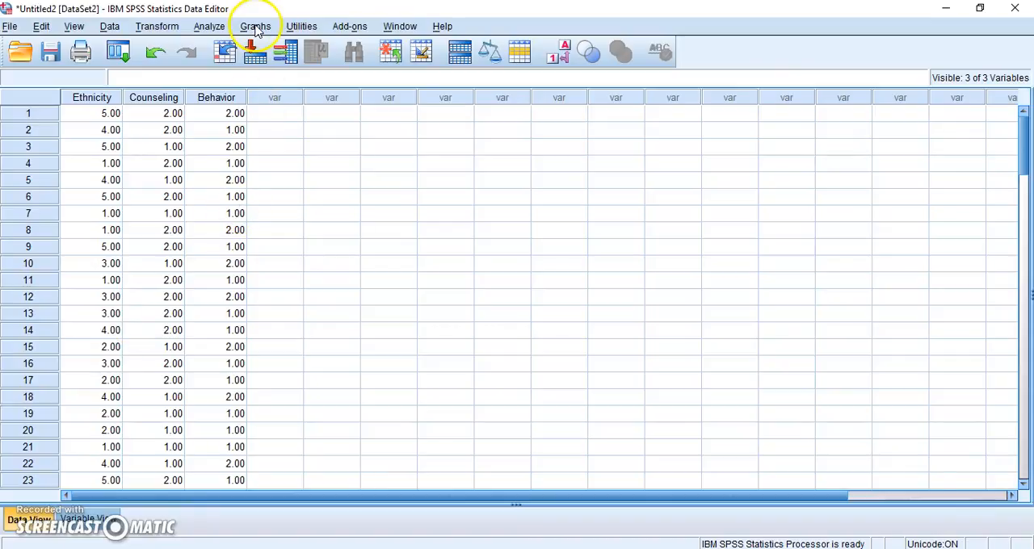
Step: Run a legacy nonparametric Chi-square test on Ethnicity, with the range taken from the data and all categories expected equal
left_click(207, 28)
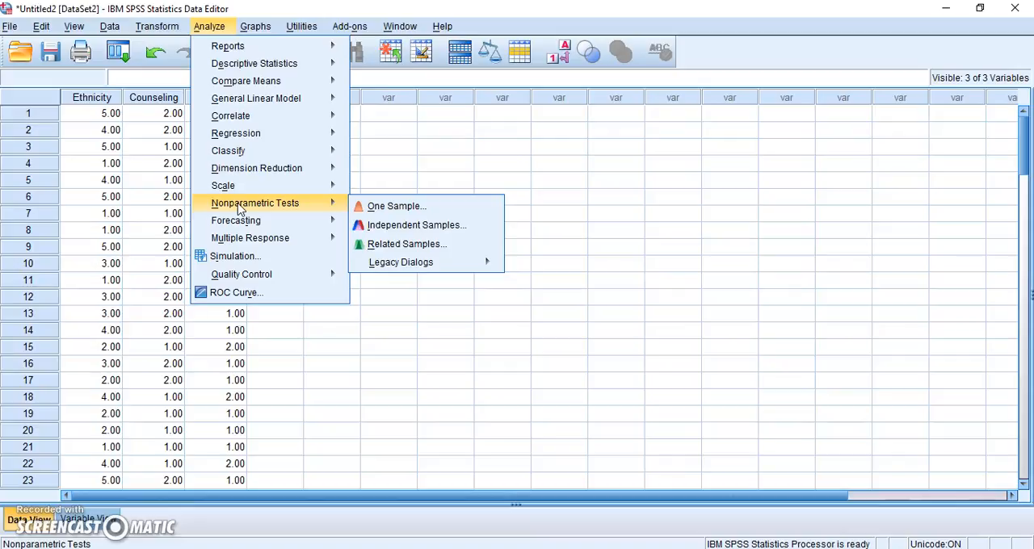
mouse_move(392, 268)
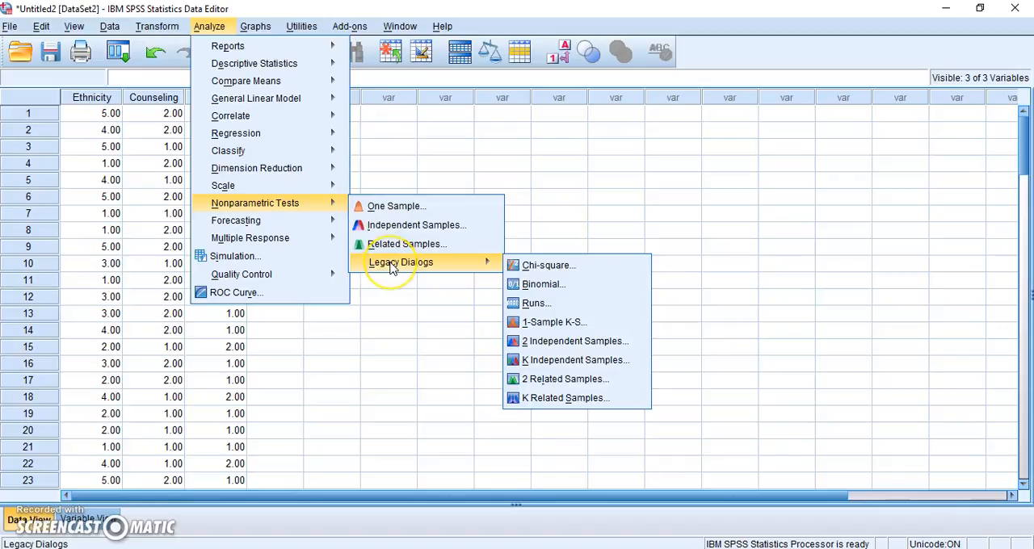
left_click(538, 266)
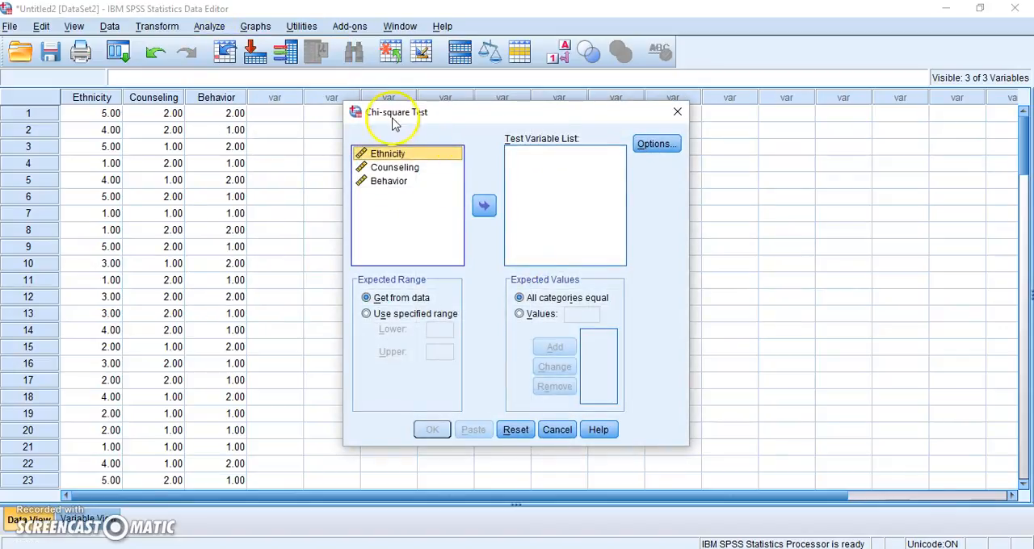
left_click(396, 159)
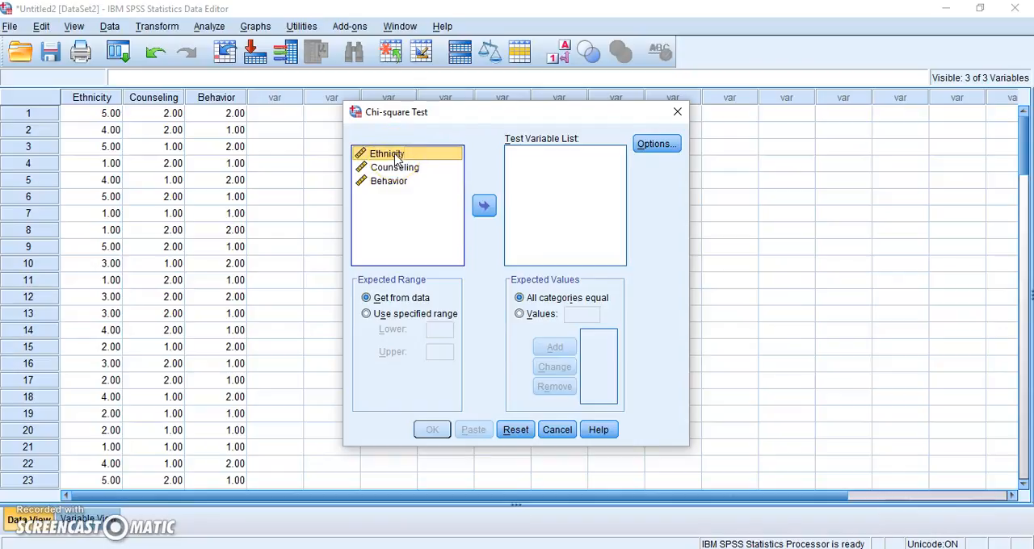
left_click(485, 207)
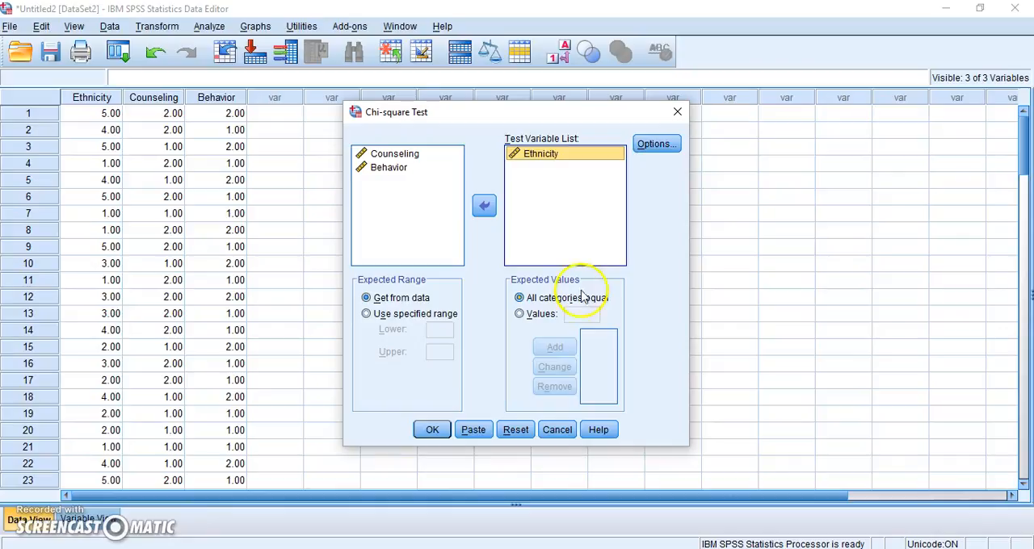
left_click(433, 430)
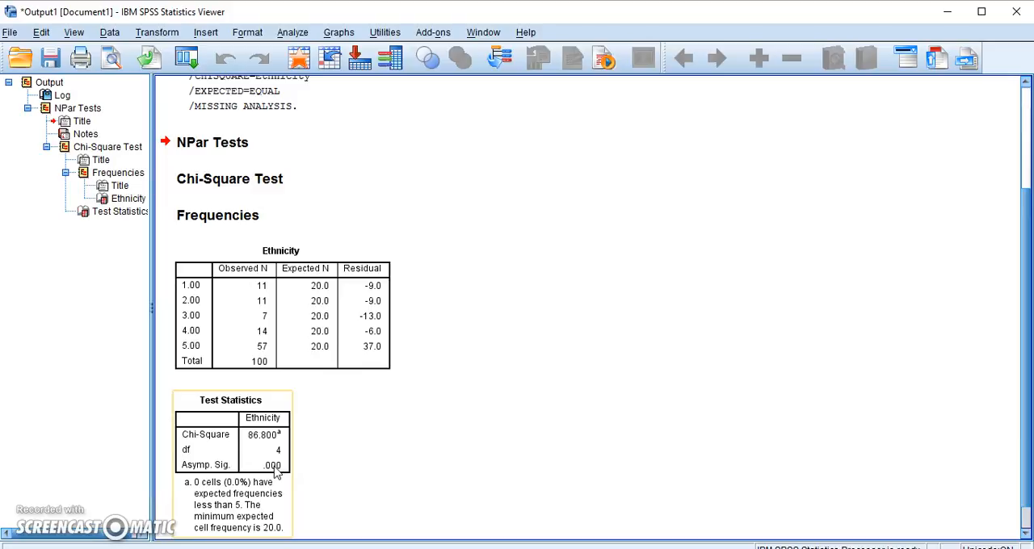
Step: Examine the Ethnicity Test Statistics table, including the degrees of freedom, significance and the footnote on expected cell frequencies
left_click(341, 476)
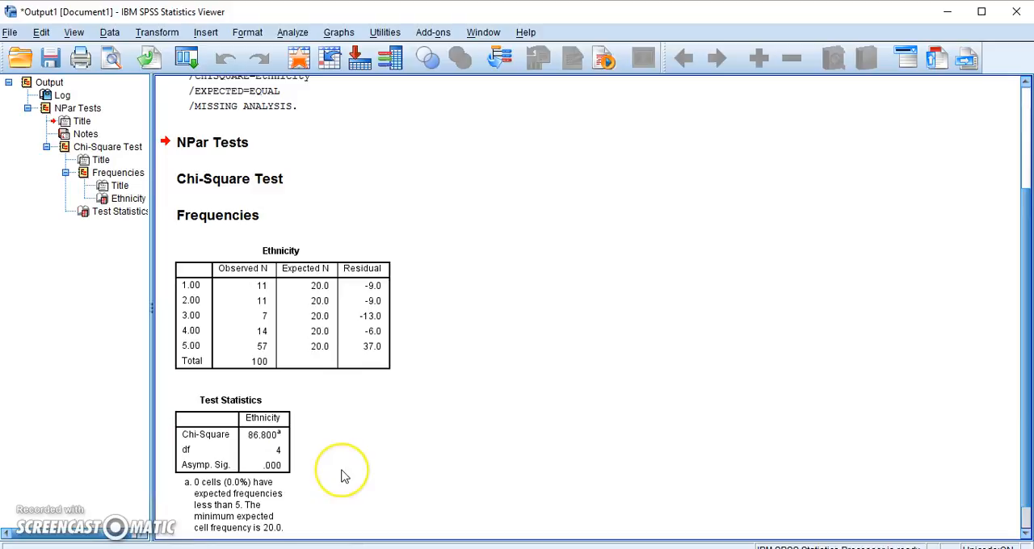
left_click(279, 454)
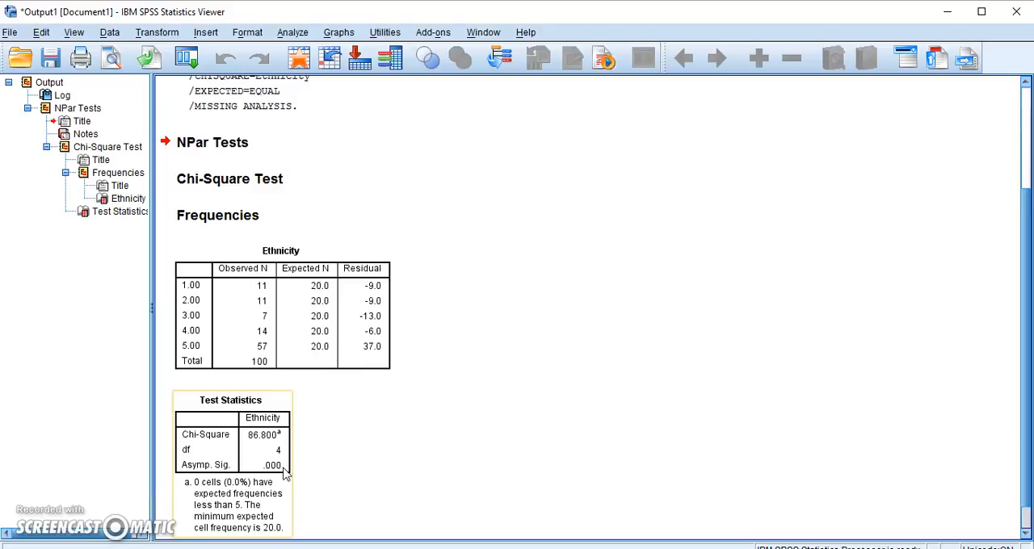
left_click(322, 473)
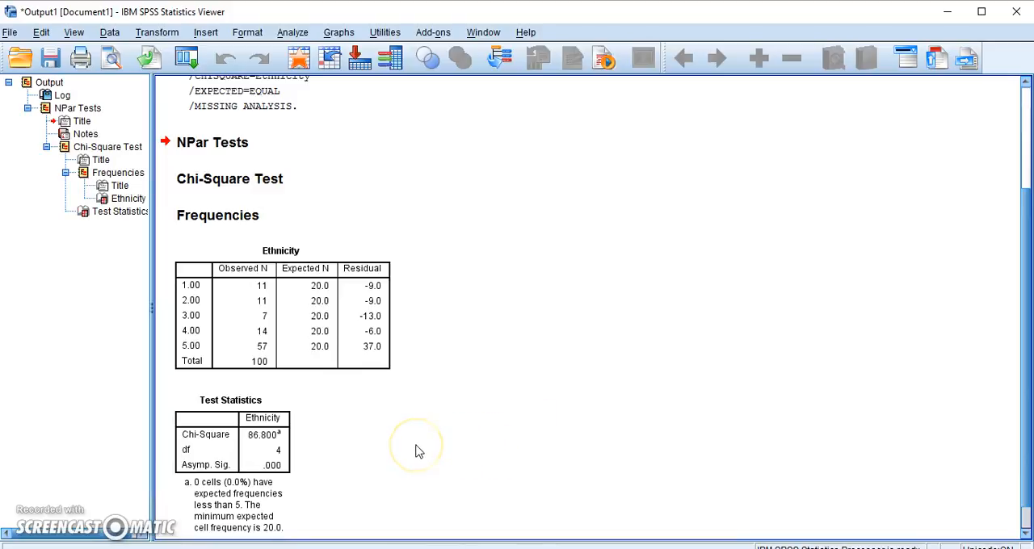
left_click(211, 517)
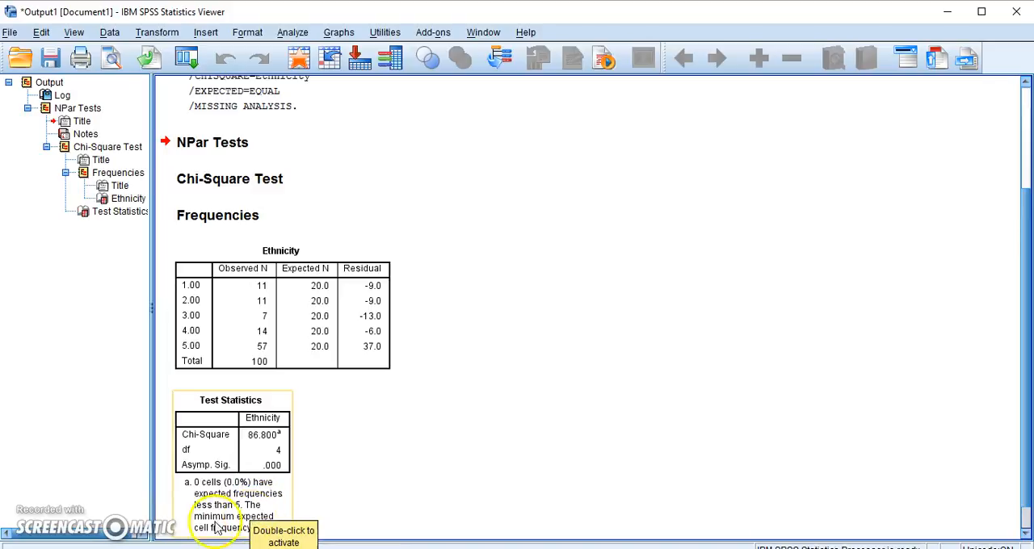
left_click(319, 503)
left_click(321, 505)
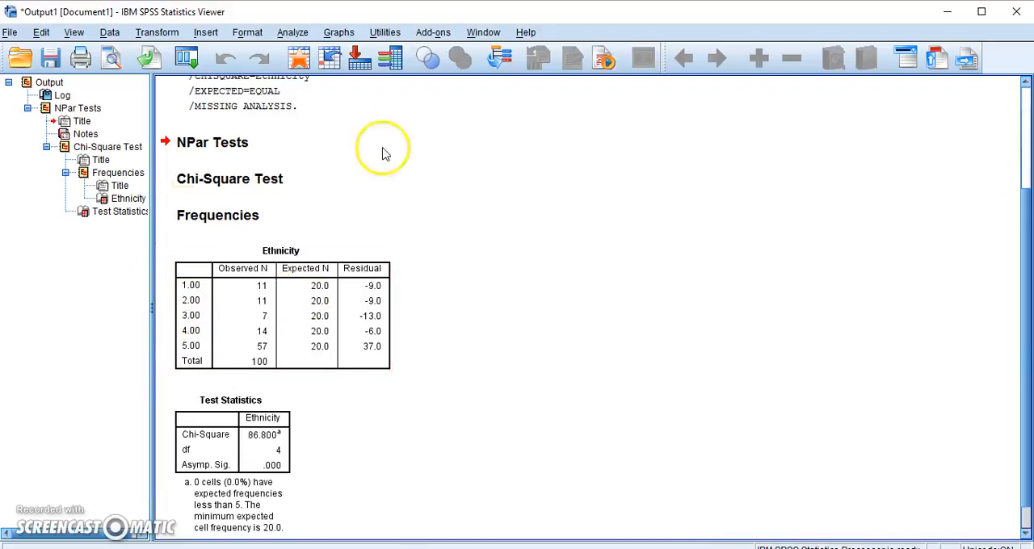
Step: Reopen the legacy Chi-square test for Ethnicity and specify custom expected values, entering 35 for each of the first two categories
left_click(288, 36)
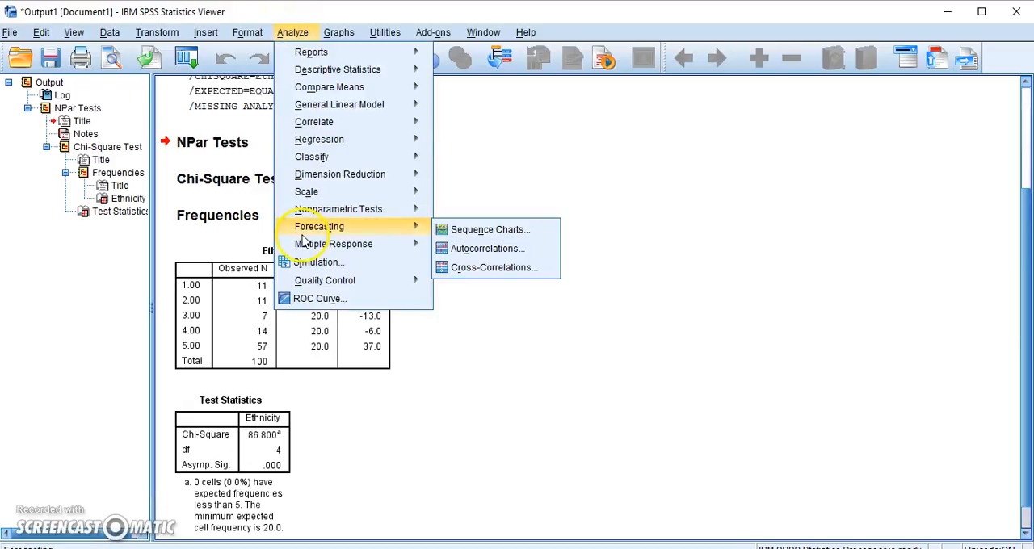
mouse_move(309, 218)
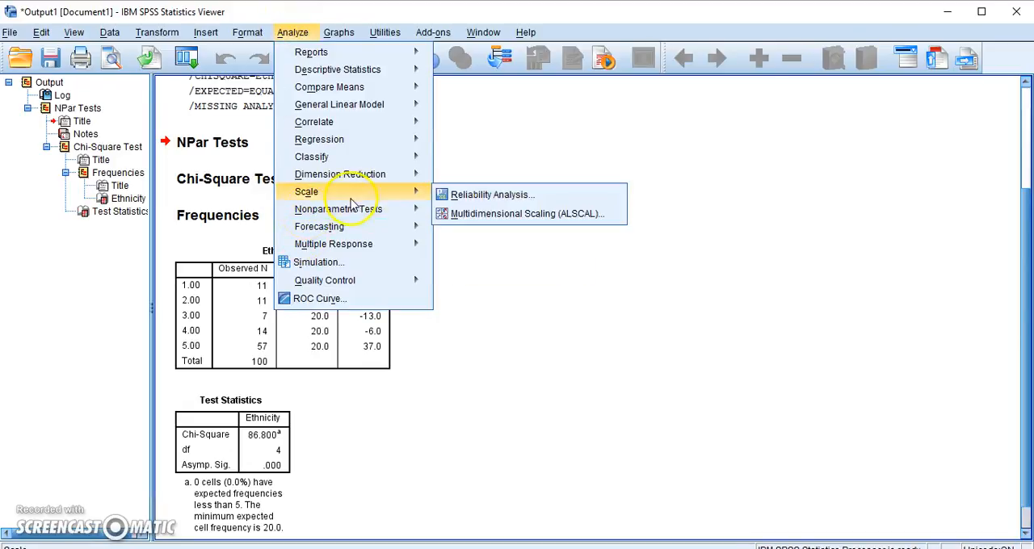
mouse_move(466, 273)
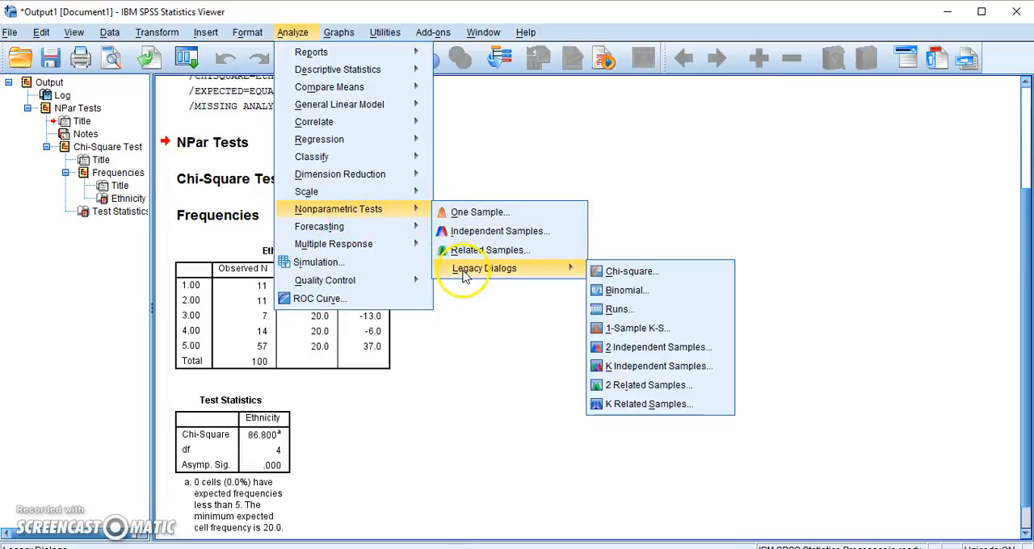
left_click(602, 271)
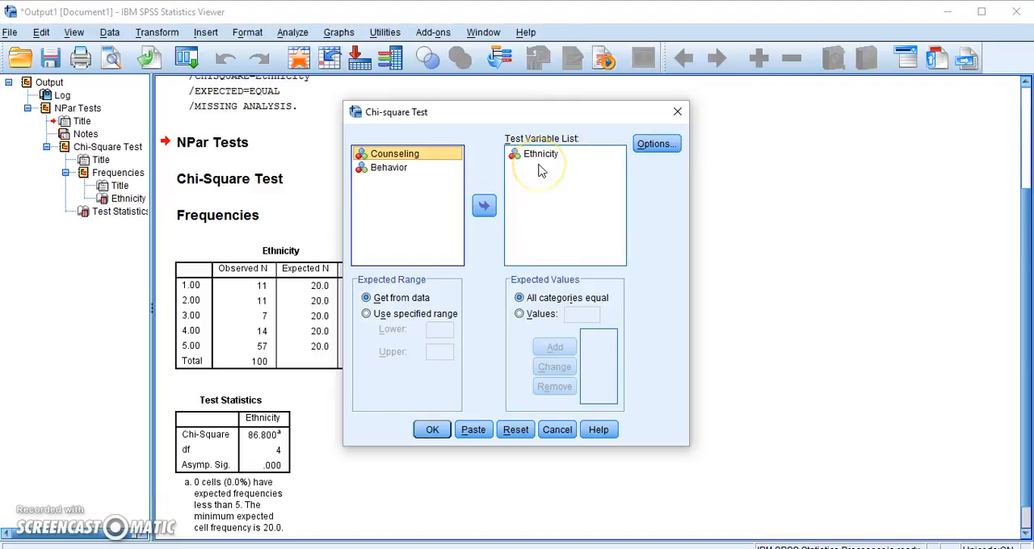
left_click(520, 315)
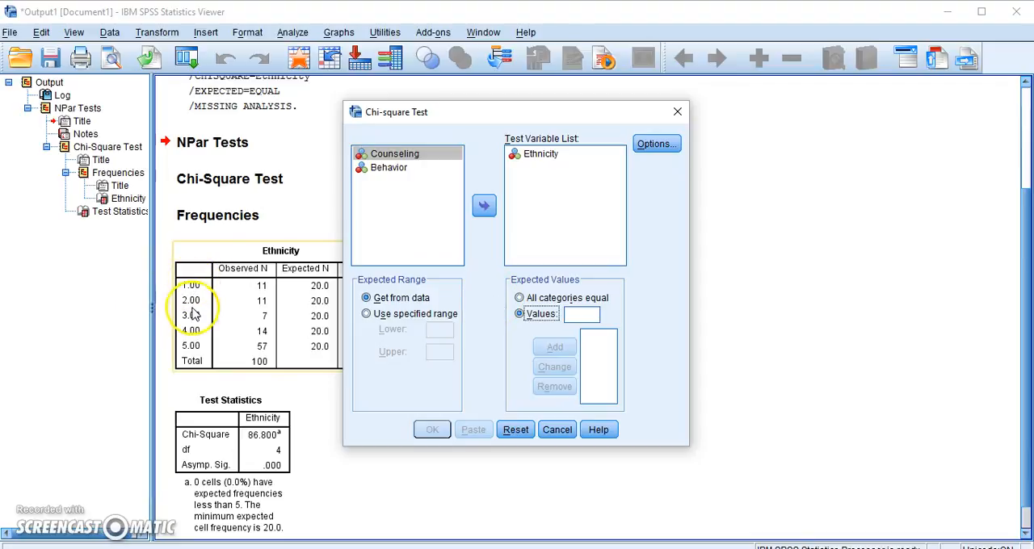
left_click(578, 320)
type("35")
left_click(569, 346)
left_click(556, 315)
left_click(582, 315)
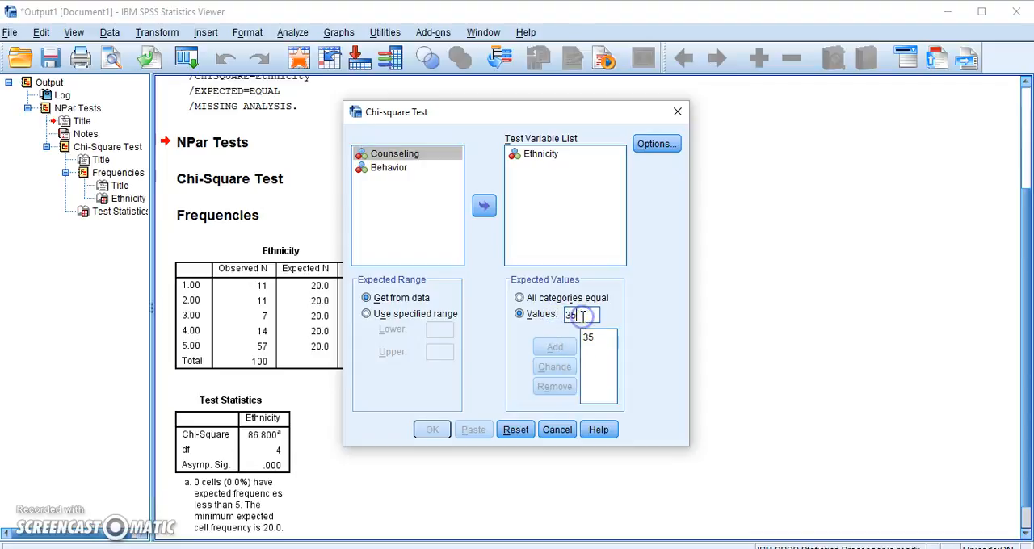
type("35")
left_click(556, 349)
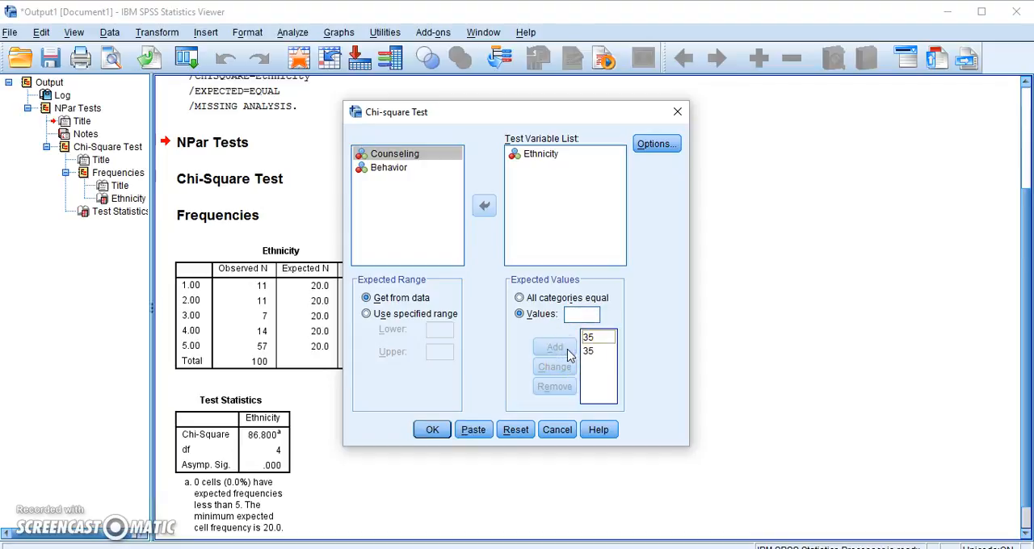
Step: Add an expected value of 10 for each of the three remaining Ethnicity categories and run the test
left_click(583, 314)
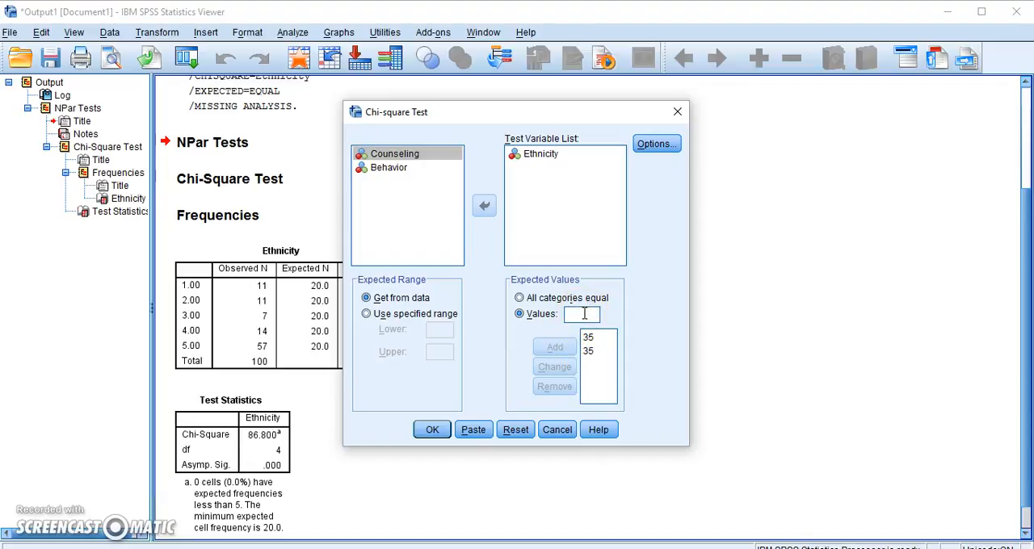
type("10")
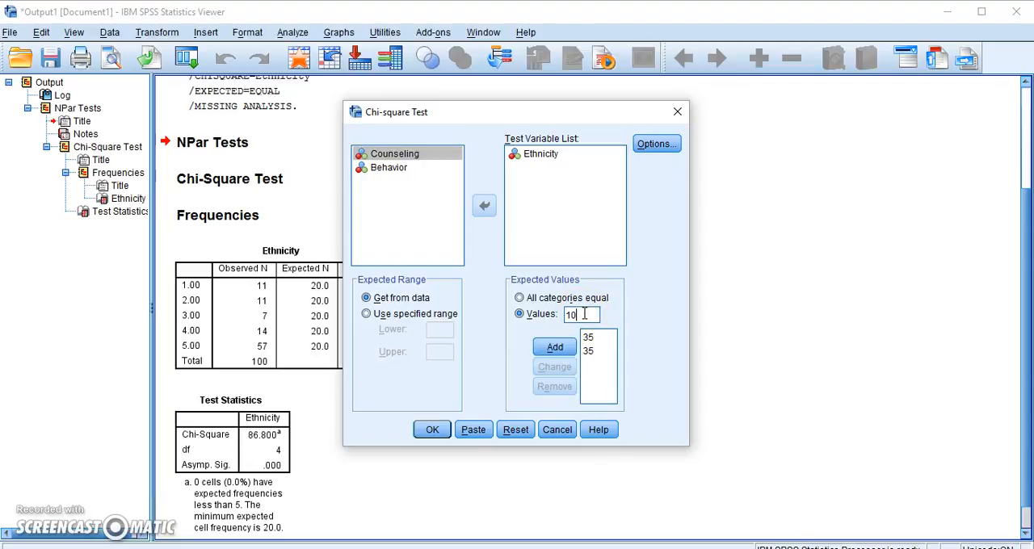
left_click(555, 347)
left_click(584, 311)
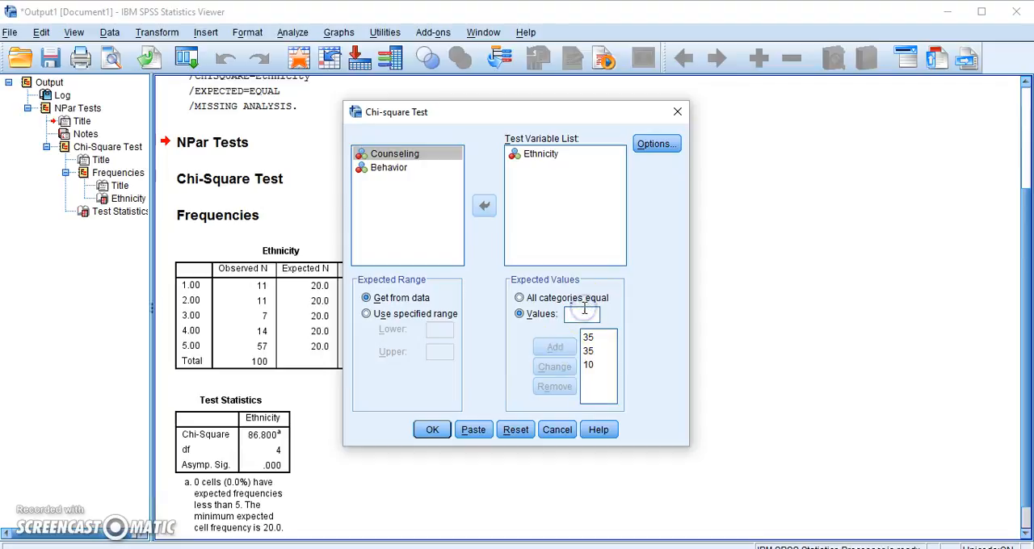
type("10")
left_click(556, 346)
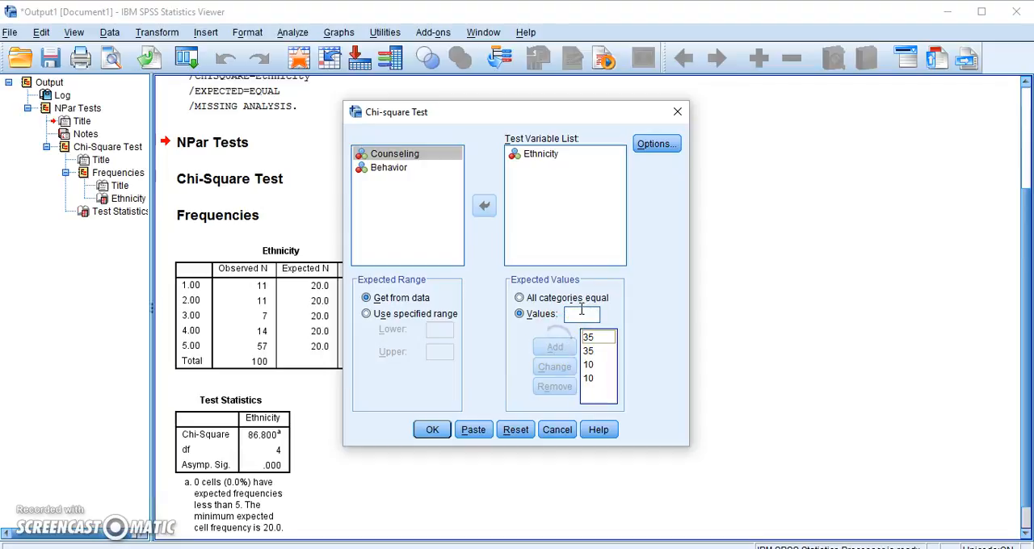
type("10")
left_click(555, 345)
left_click(432, 431)
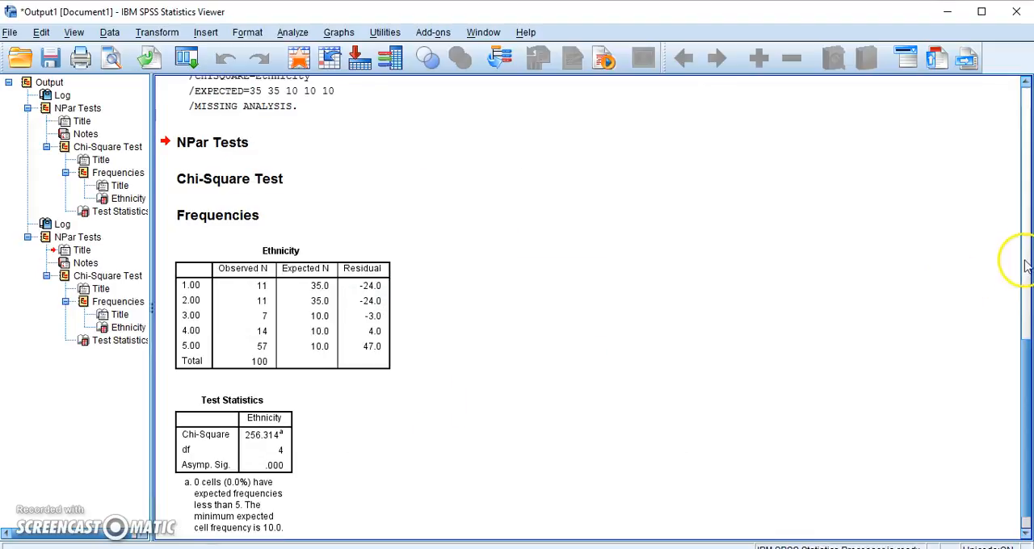
left_click_drag(1028, 432, 1026, 458)
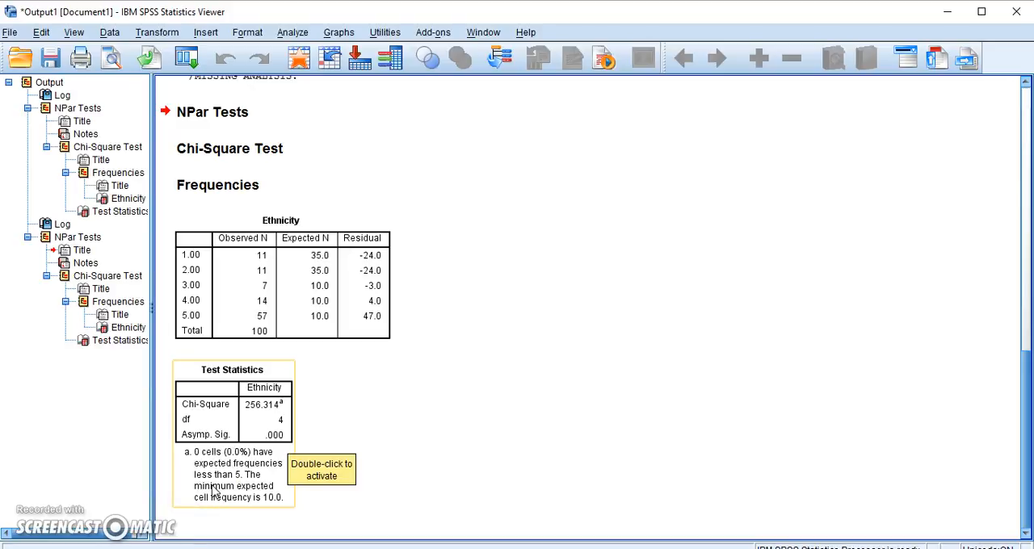
left_click(295, 510)
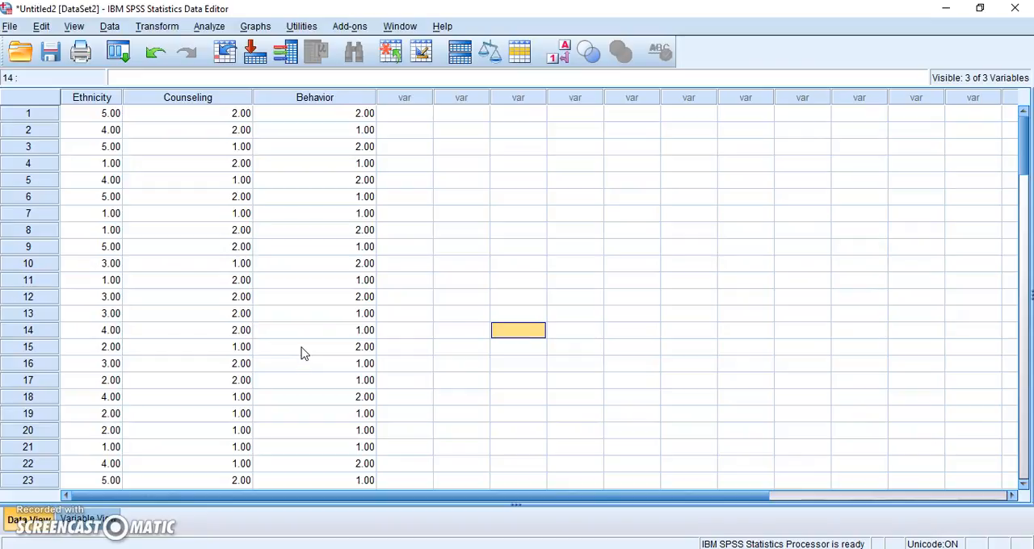
Step: Switch the value labels on and off in the data to check the coding of Counseling and Behavior
left_click(563, 60)
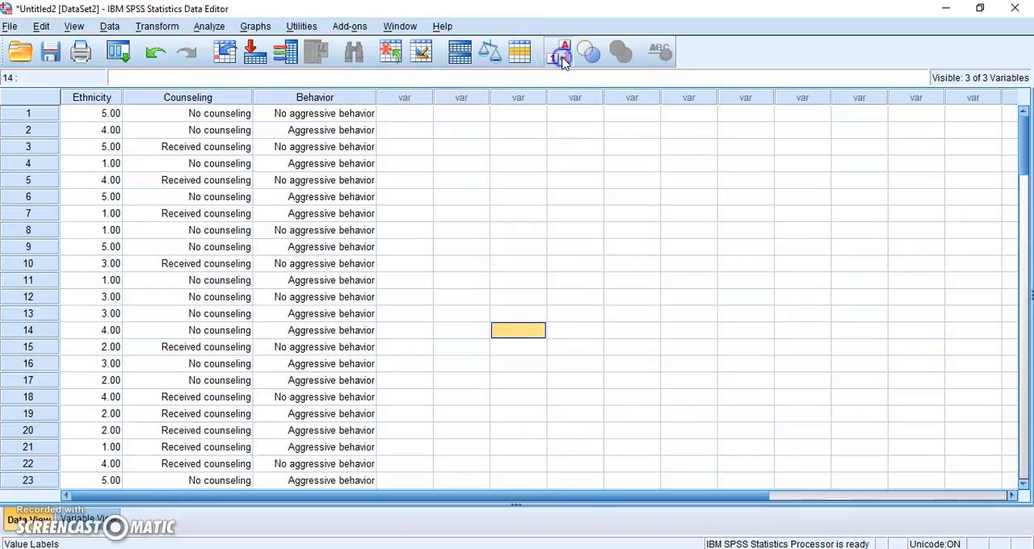
left_click(564, 61)
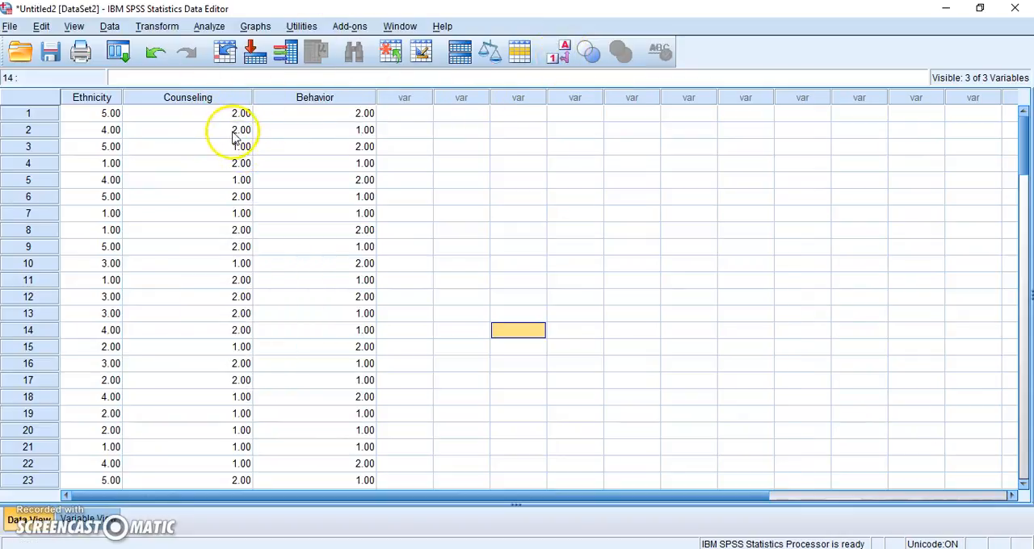
left_click(560, 58)
left_click(560, 59)
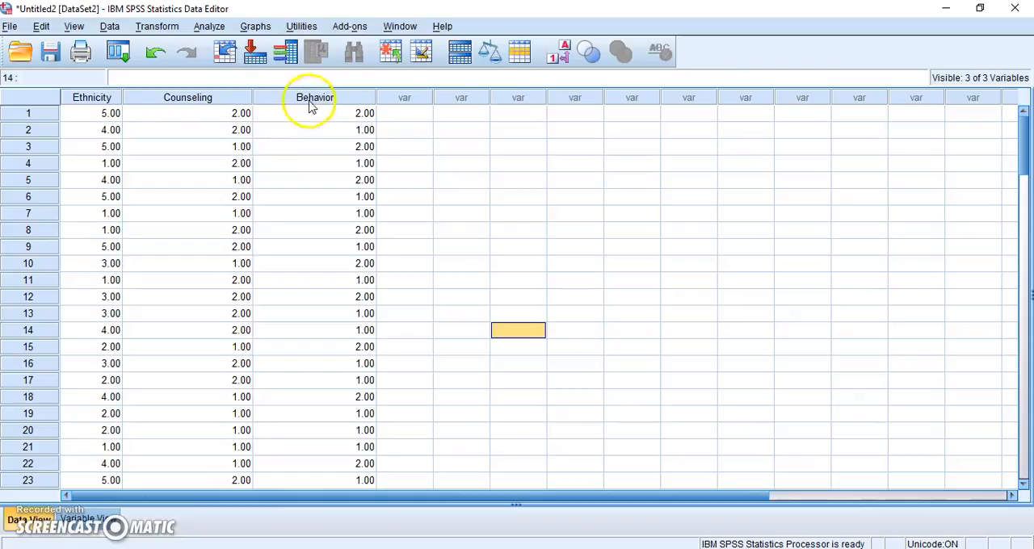
left_click(563, 55)
left_click(564, 55)
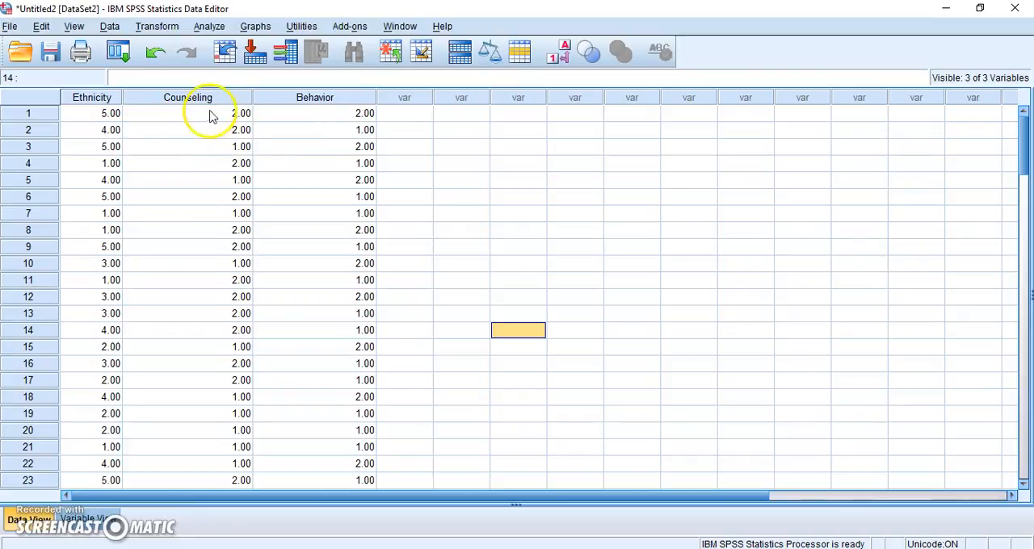
Step: Set up a crosstab with Counseling in the rows and Behavior in the columns
left_click(209, 28)
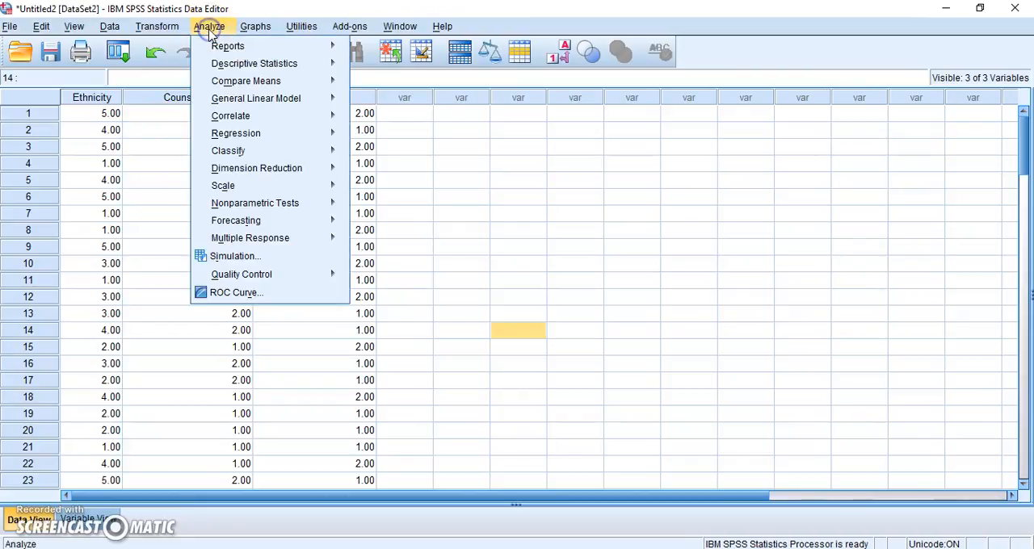
mouse_move(212, 68)
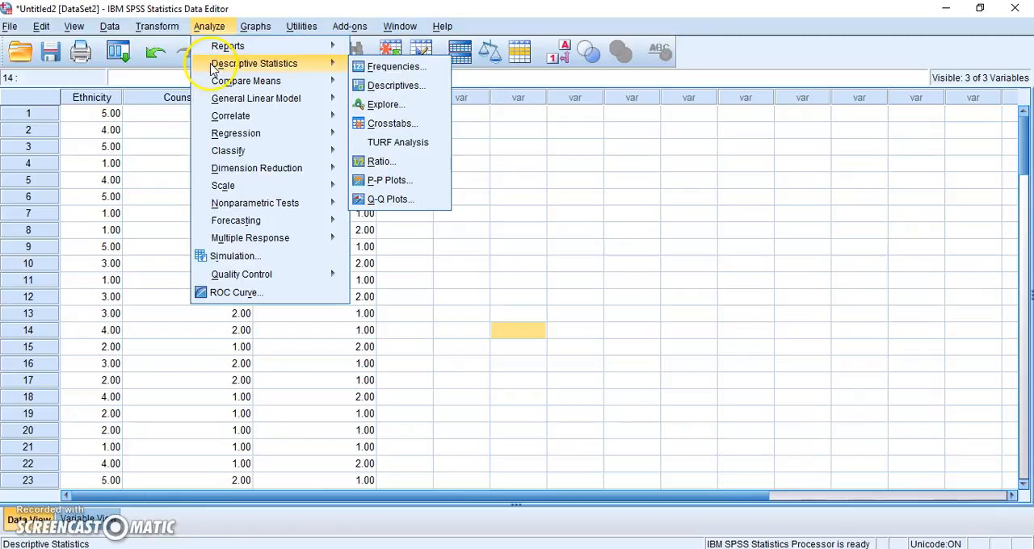
left_click(392, 128)
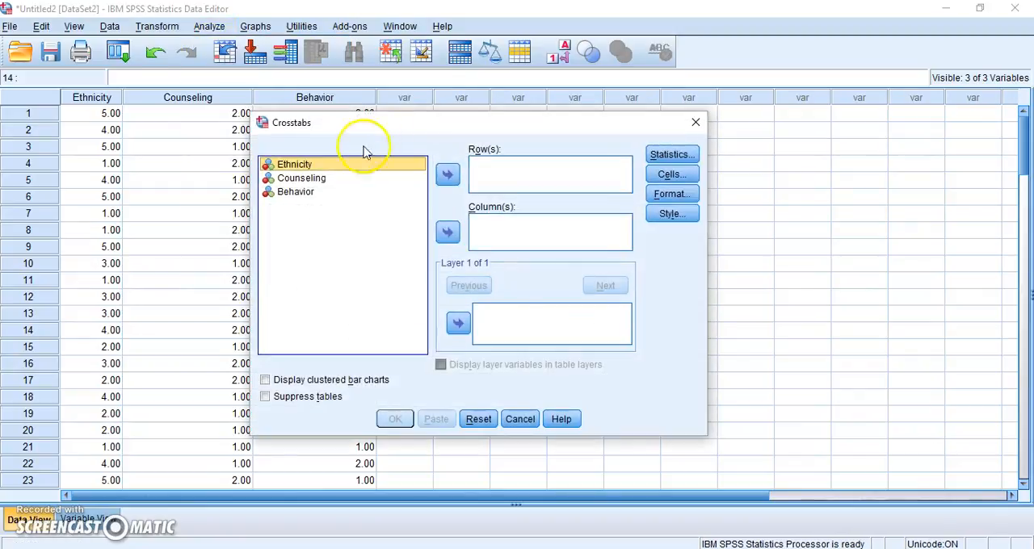
left_click(329, 180)
left_click(448, 175)
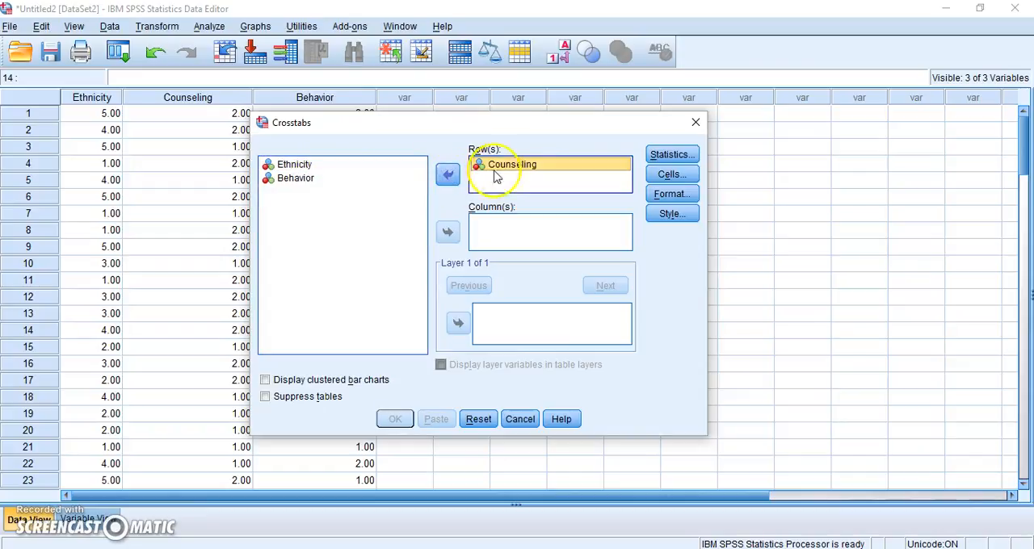
left_click(293, 177)
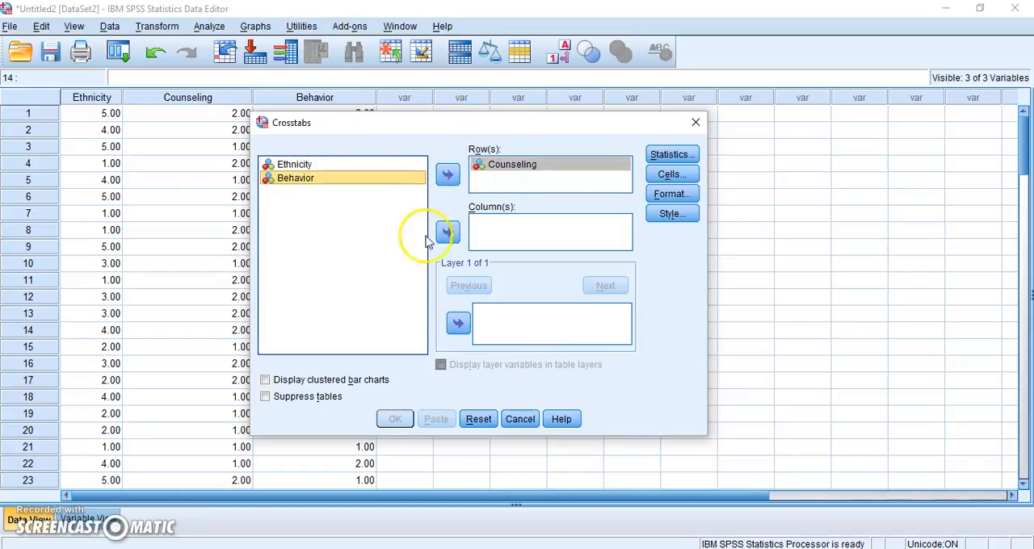
left_click(448, 233)
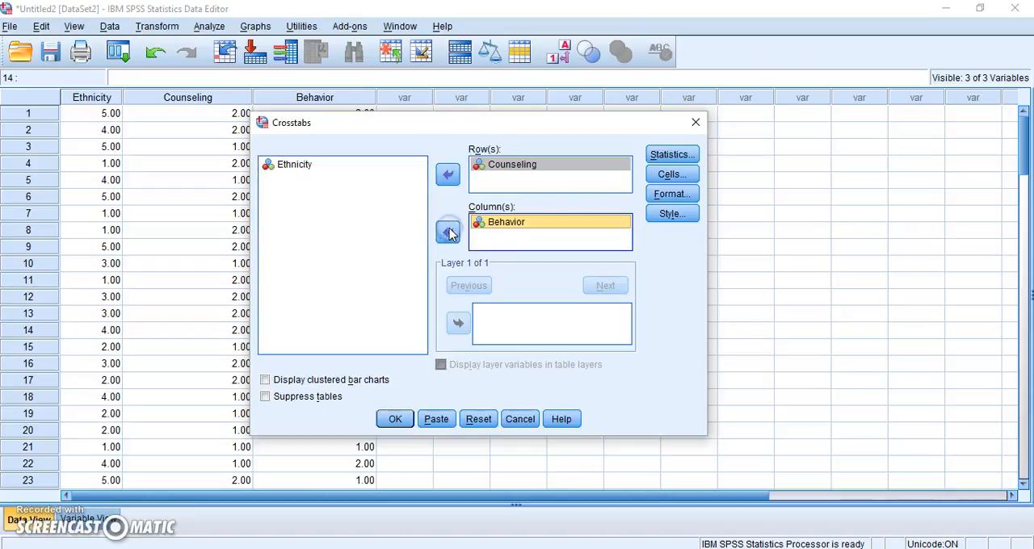
Step: Add the Chi-square statistic to the crosstab and run the analysis
left_click(678, 154)
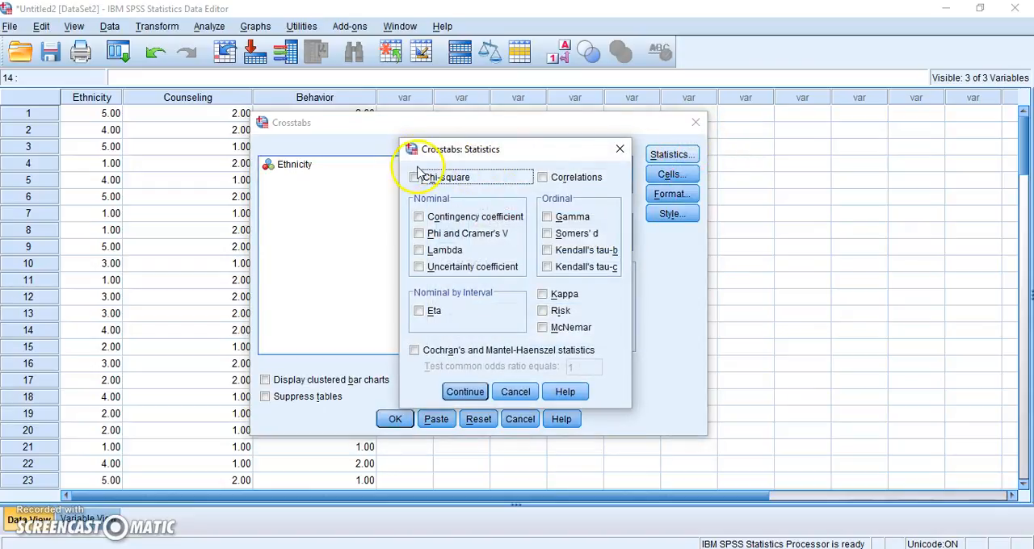
left_click(414, 177)
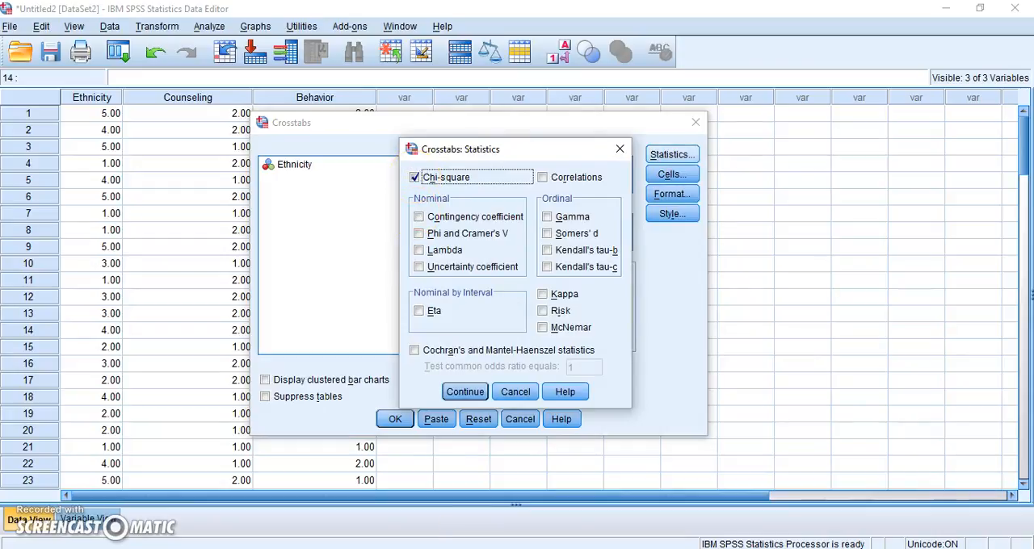
left_click(457, 394)
left_click(396, 421)
left_click(395, 420)
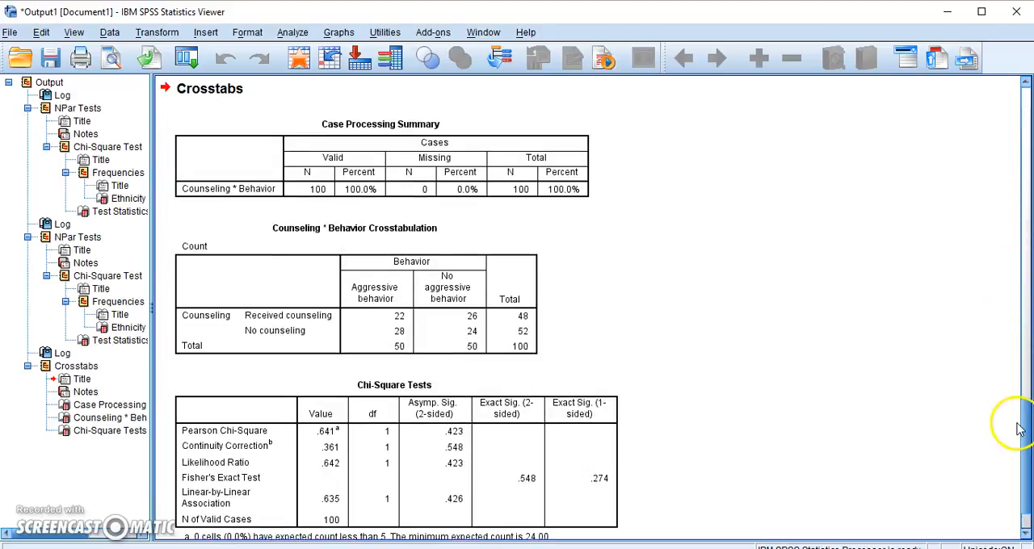
Step: Examine the Counseling by Behavior crosstabulation counts and the Chi-Square Tests table, including the Pearson significance and the expected count footnote
left_click_drag(1027, 426, 1026, 440)
left_click(316, 230)
left_click(441, 349)
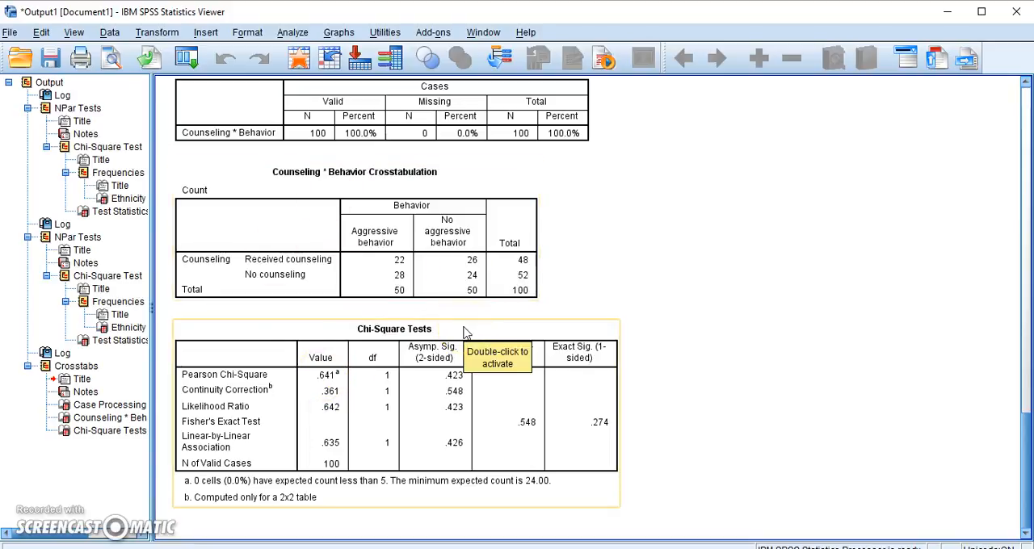
left_click(388, 283)
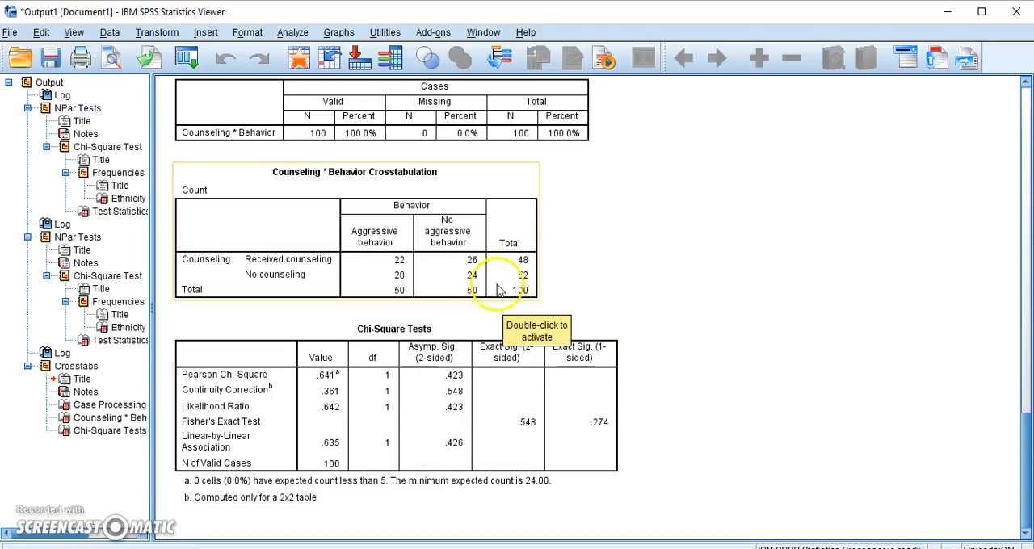
left_click(380, 314)
left_click(375, 293)
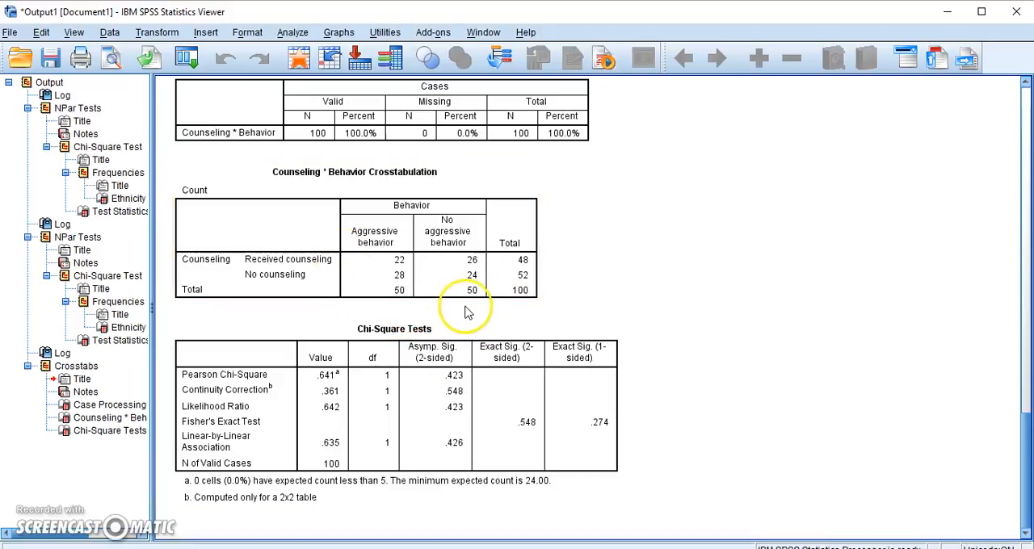
left_click(473, 330)
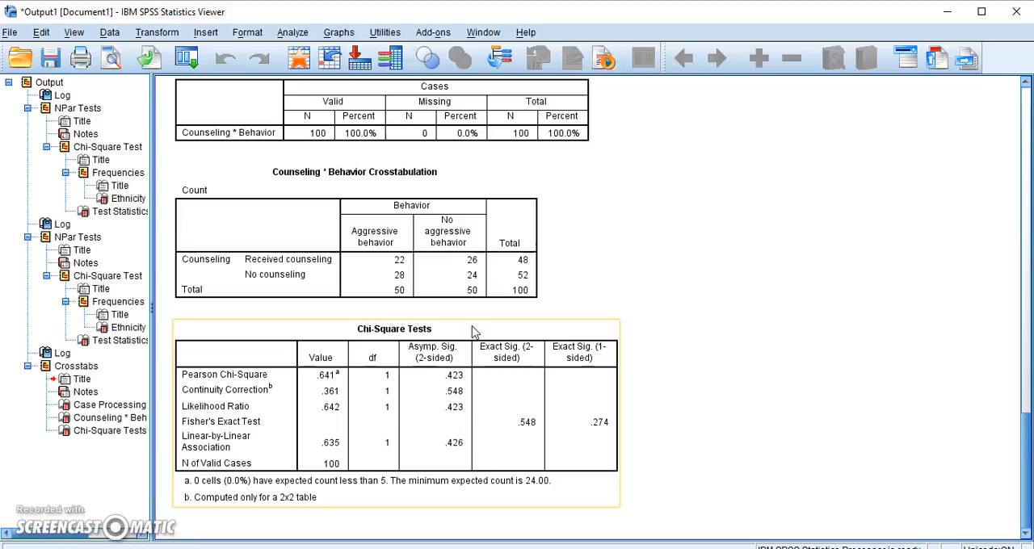
left_click(785, 326)
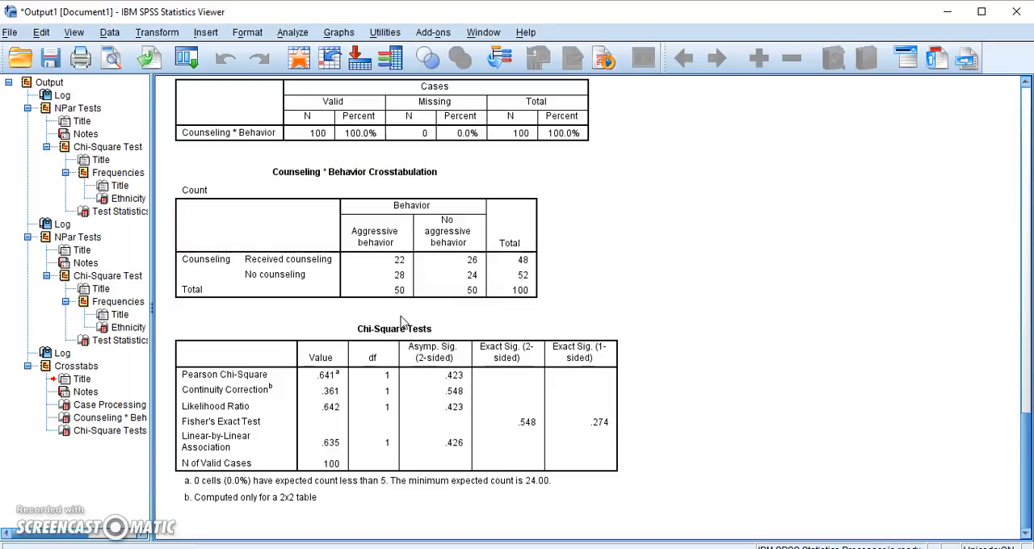
left_click(125, 432)
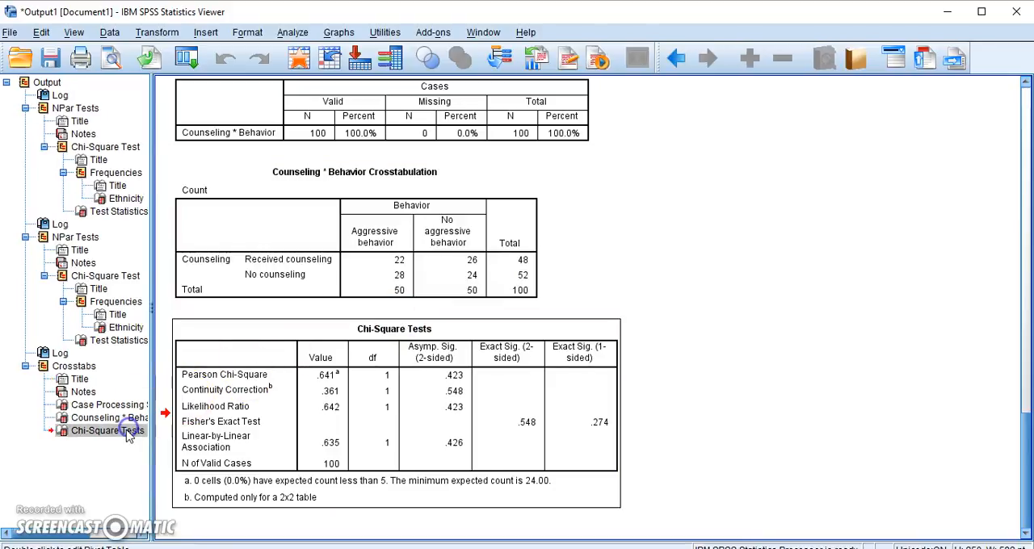